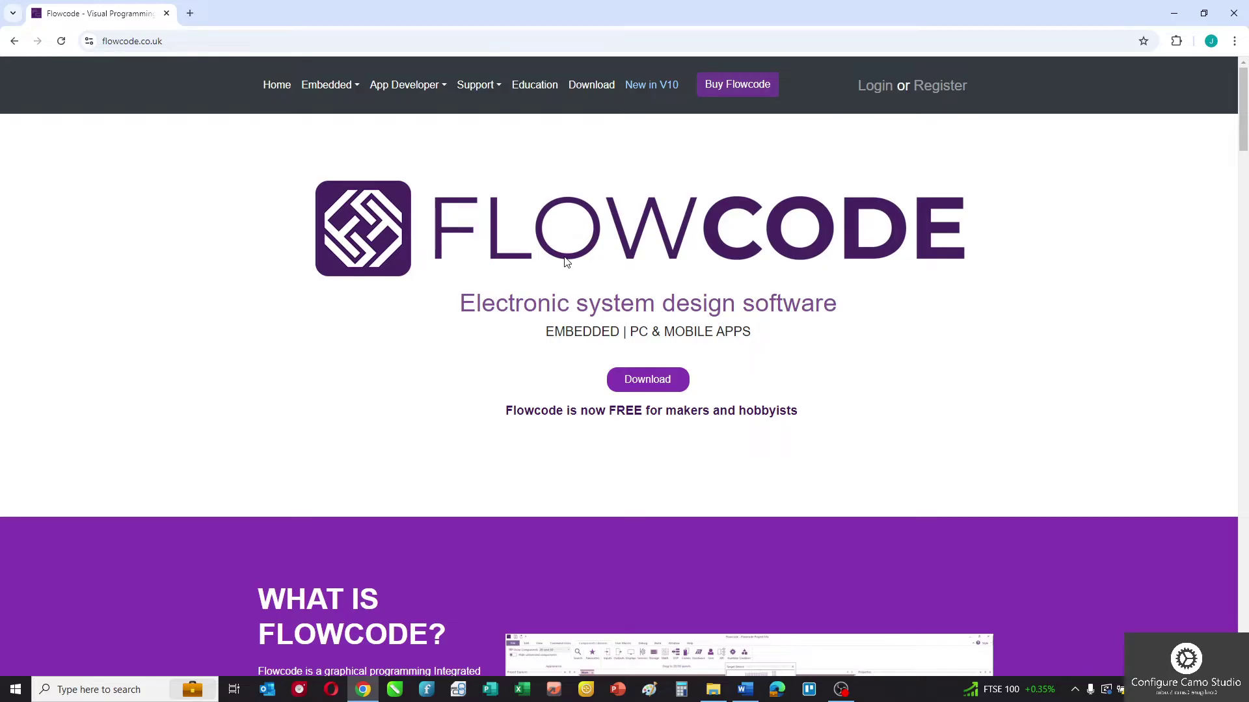
Step: Go to Support > FREE for Makers and view the Microchip, Raspberry Pi, Espressif and Matrix lists
click(476, 83)
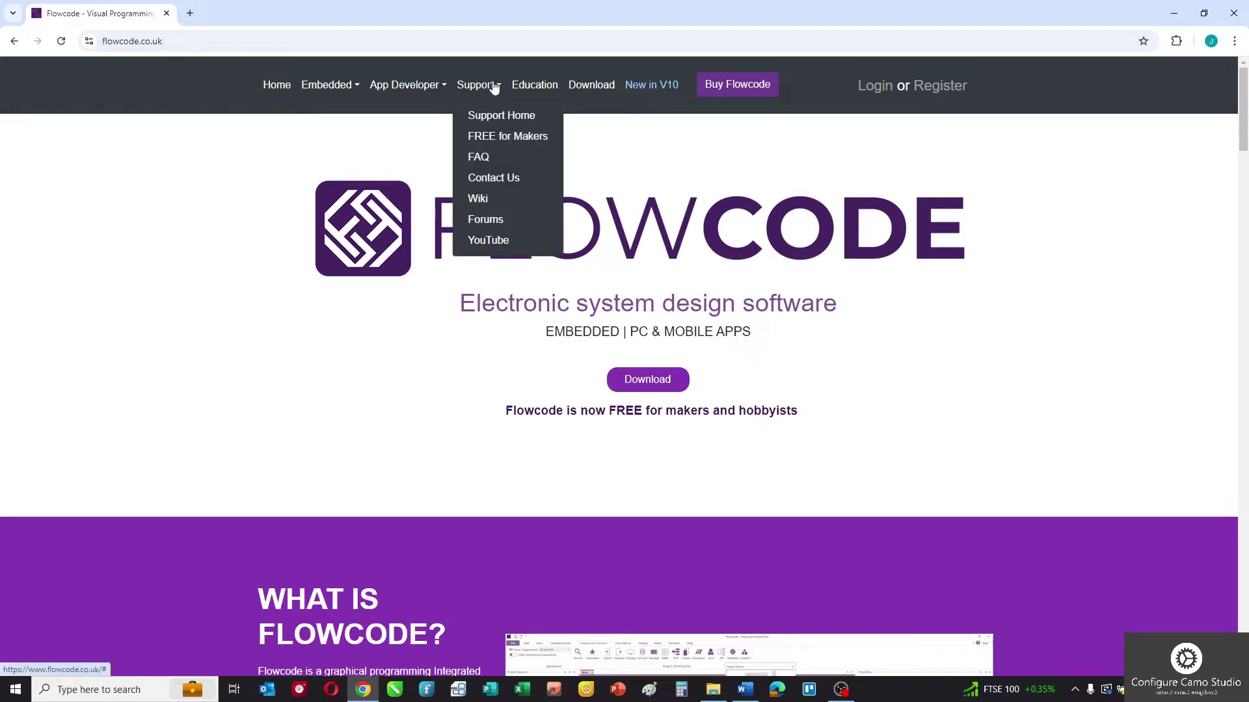
click(508, 136)
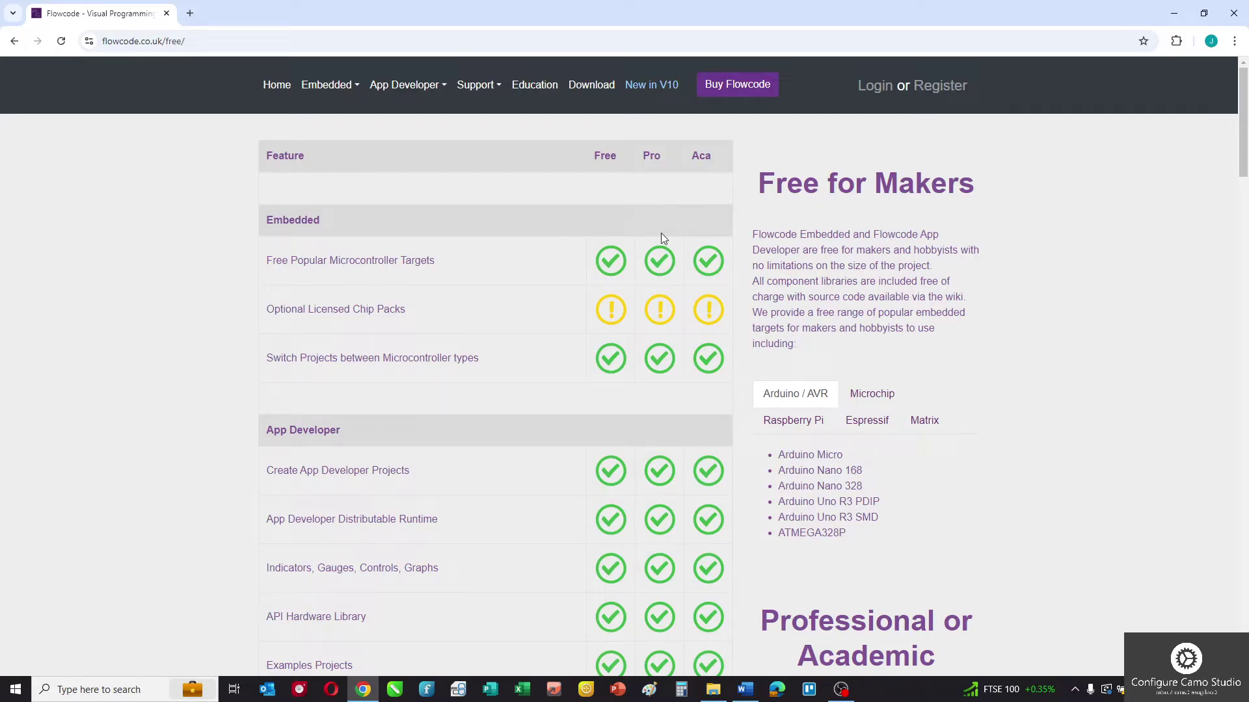
click(873, 395)
click(793, 421)
click(866, 421)
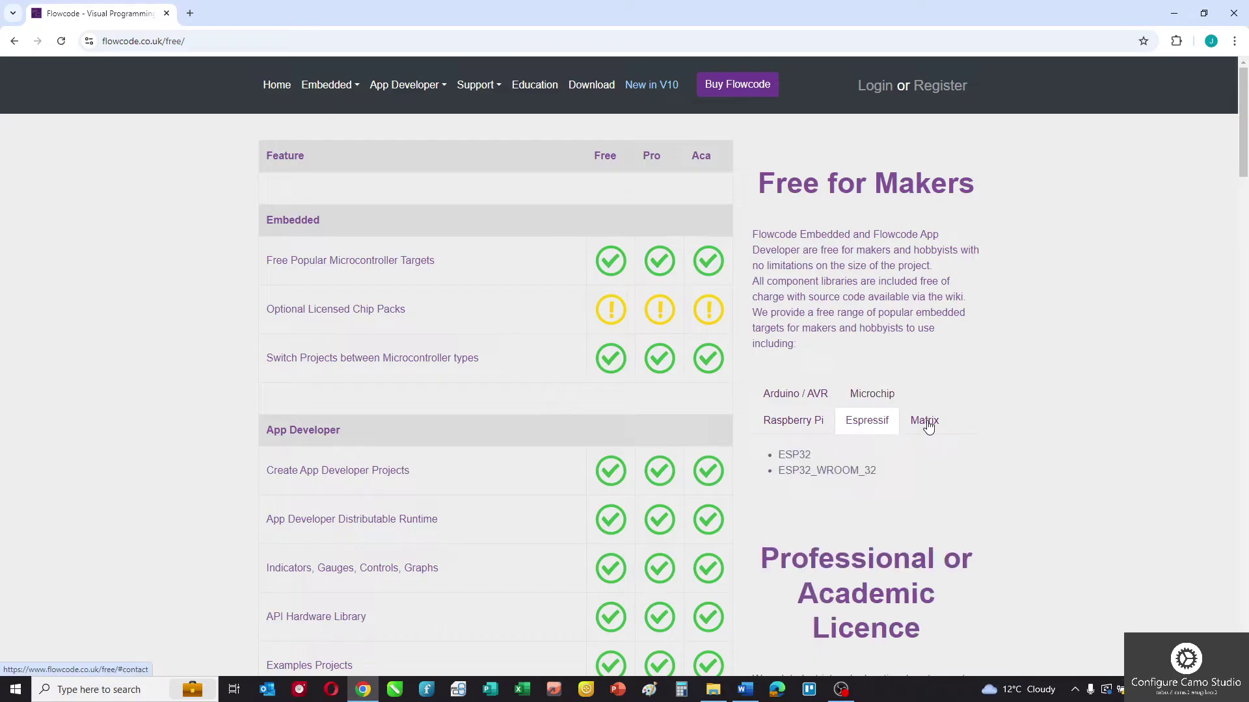
click(926, 420)
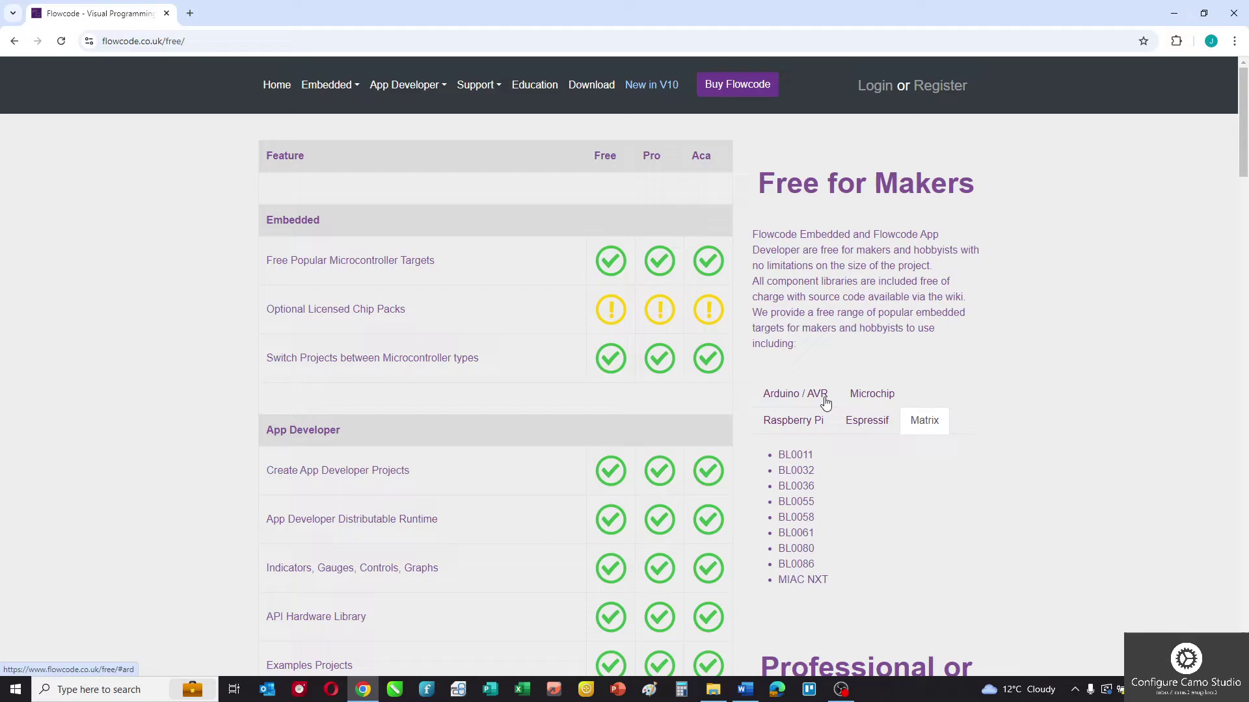
Step: Revisit the Arduino/AVR and Microchip lists, selecting PIC16F18877, then Raspberry Pi, Espressif and Matrix
click(794, 393)
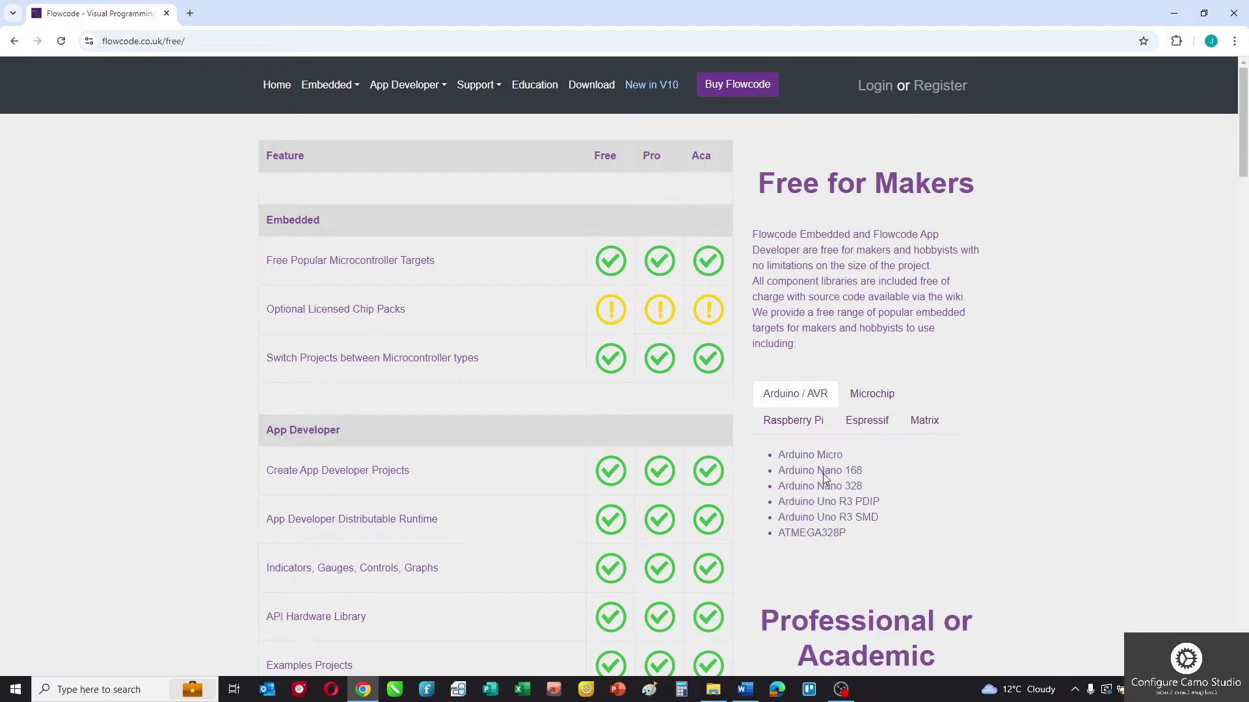
click(867, 395)
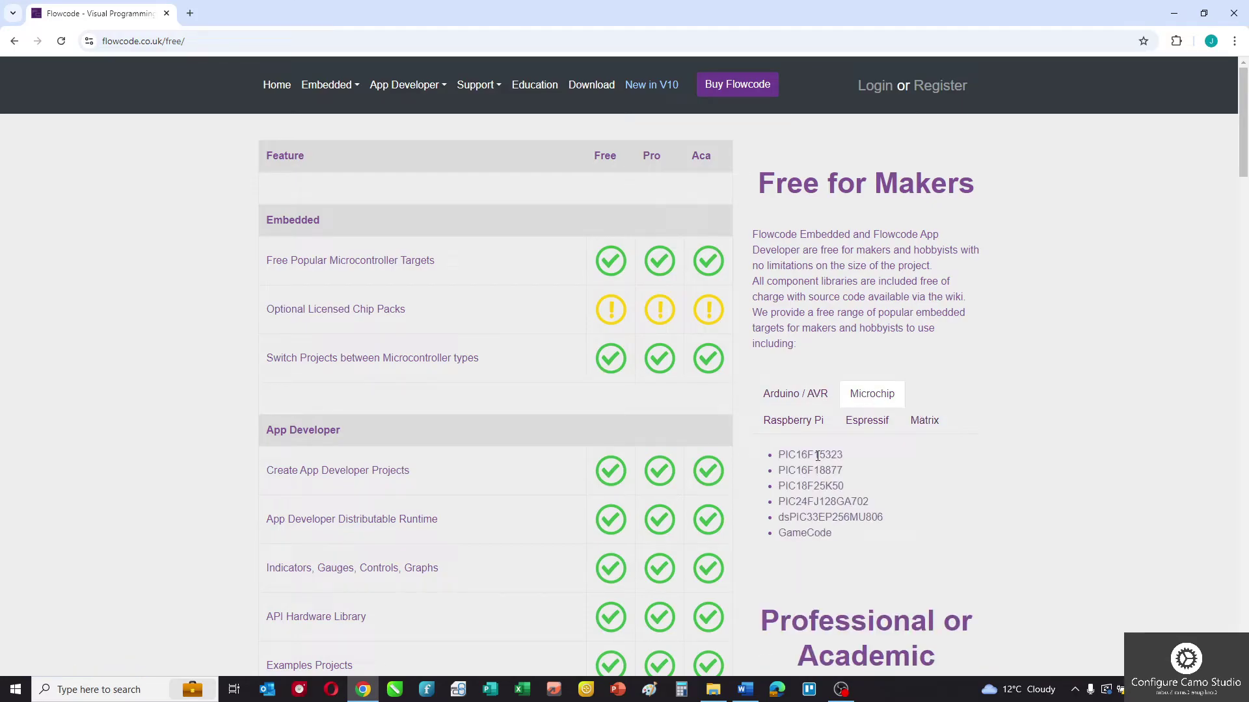
double_click(790, 471)
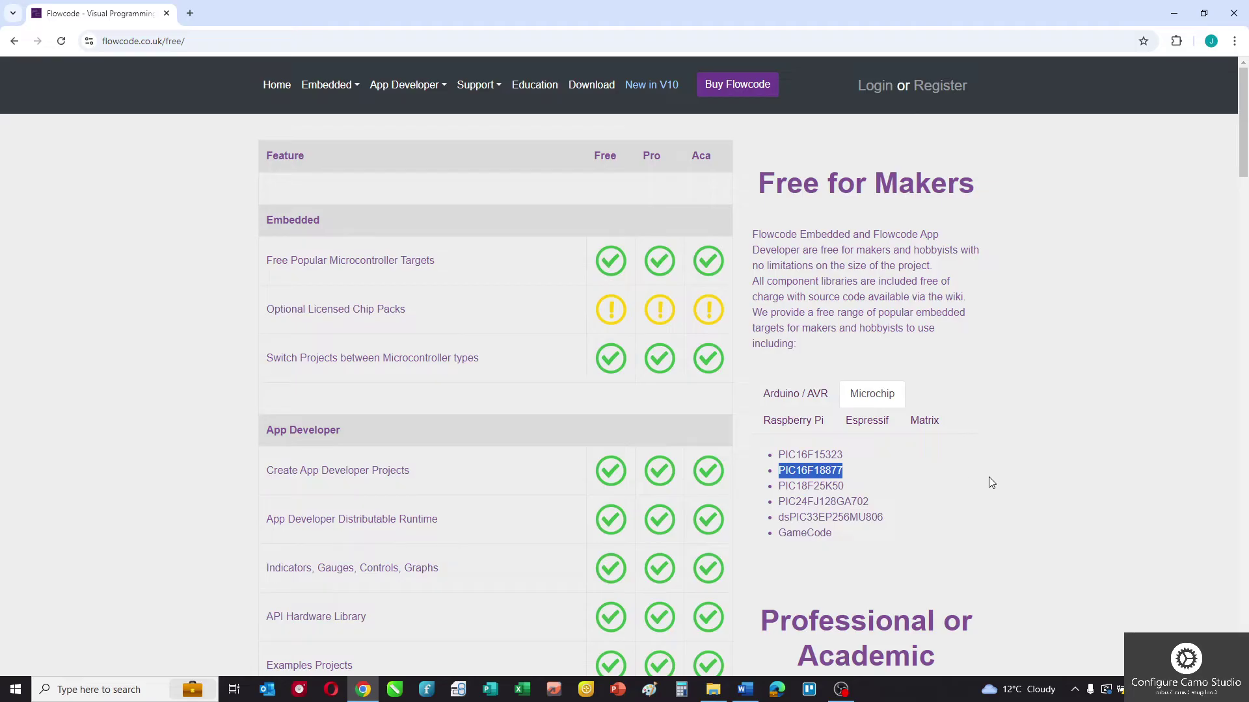
click(793, 420)
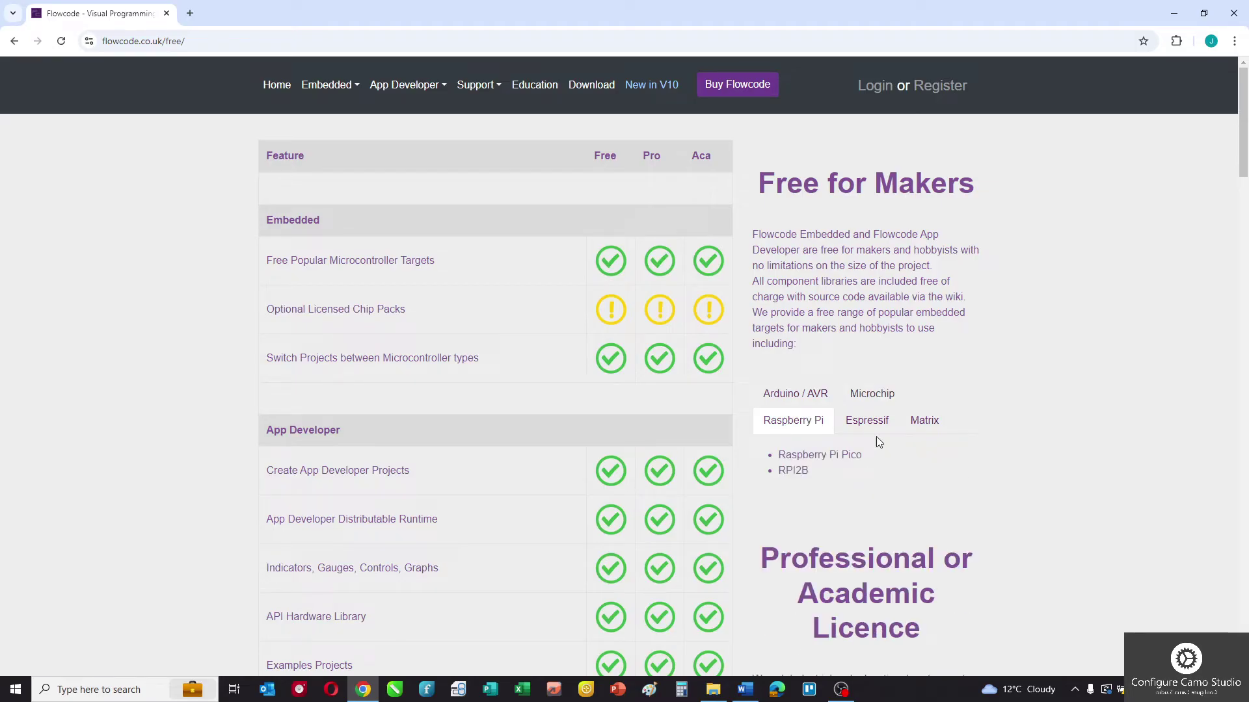
click(867, 419)
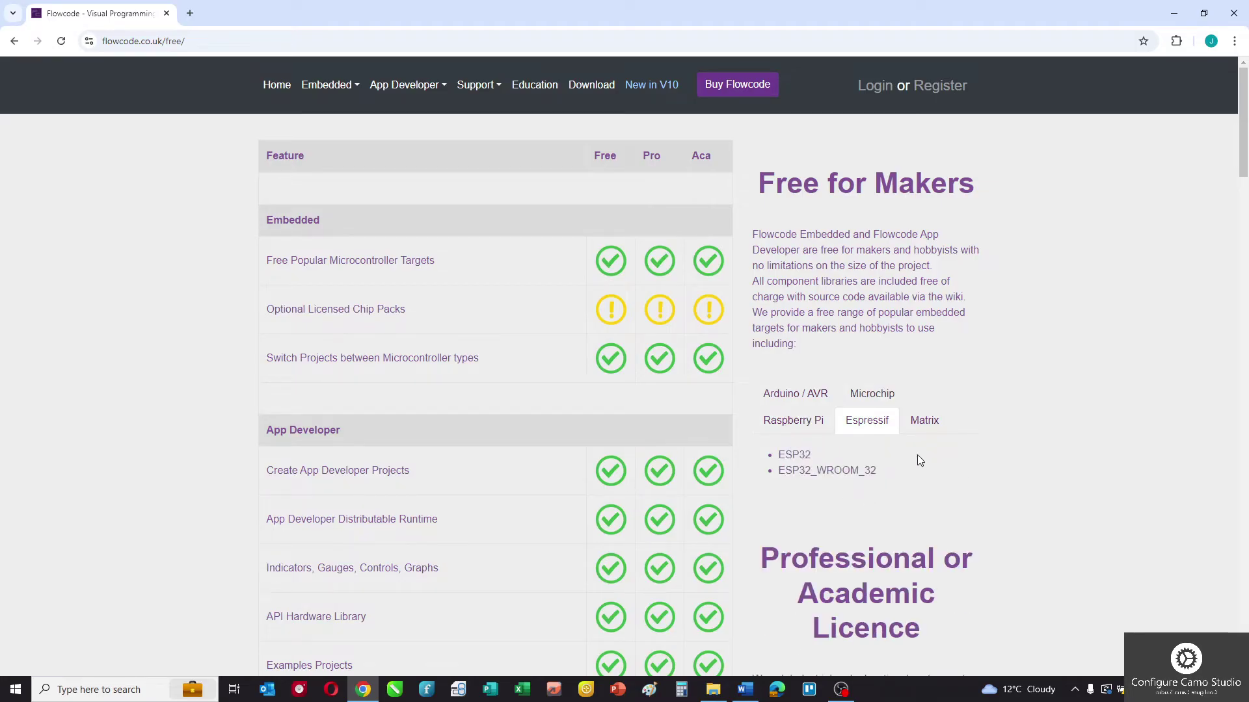
click(924, 420)
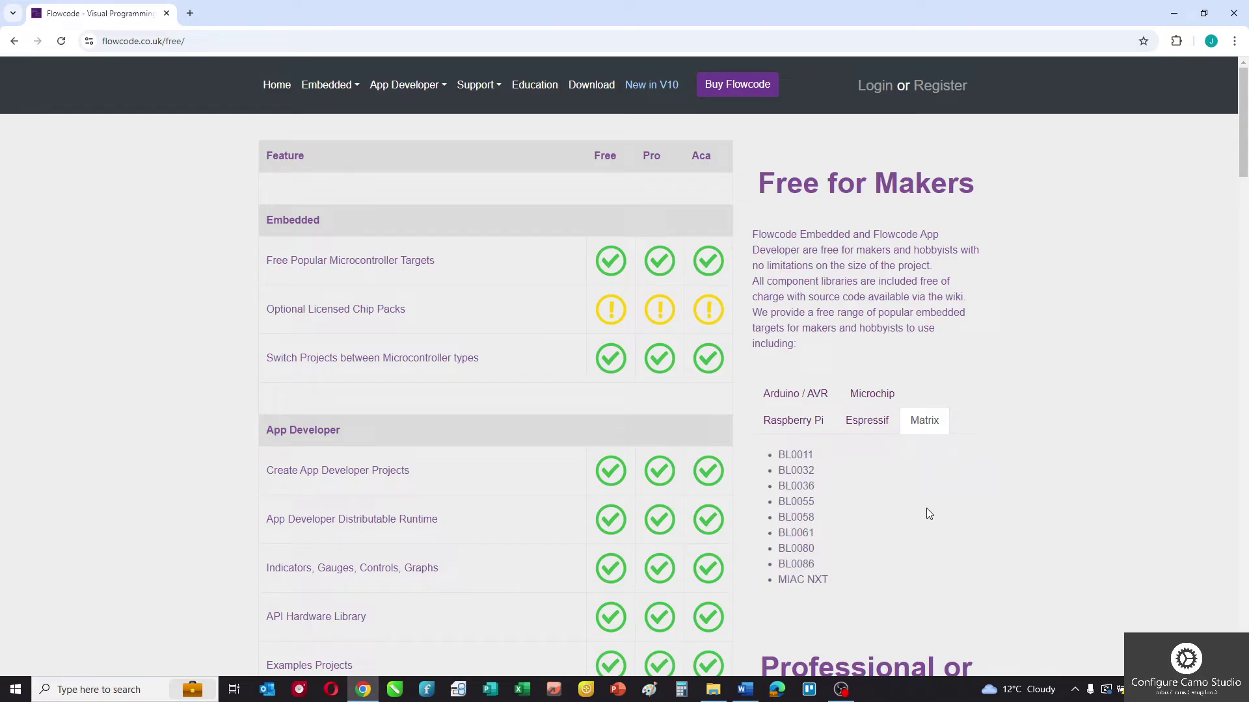
drag(807, 261, 852, 293)
click(918, 326)
scroll(547, 308, down, 4)
scroll(547, 309, down, 4)
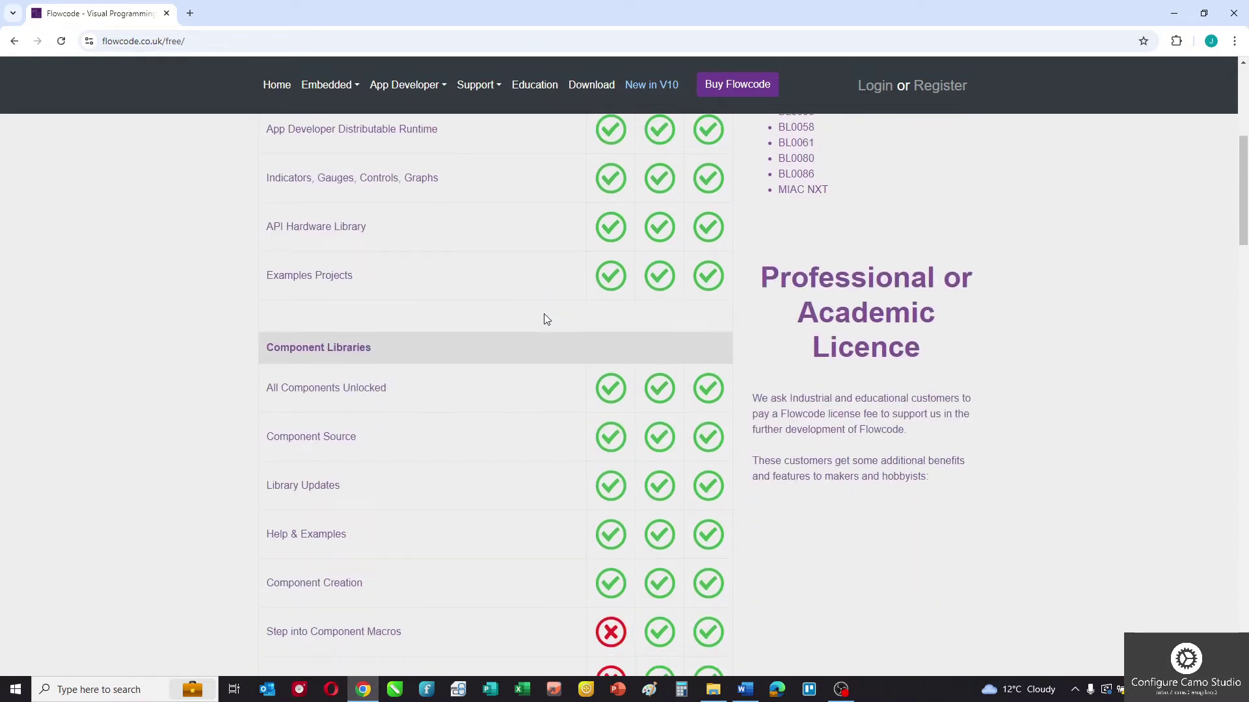
scroll(543, 314, down, 1)
scroll(543, 313, down, 1)
scroll(645, 376, down, 2)
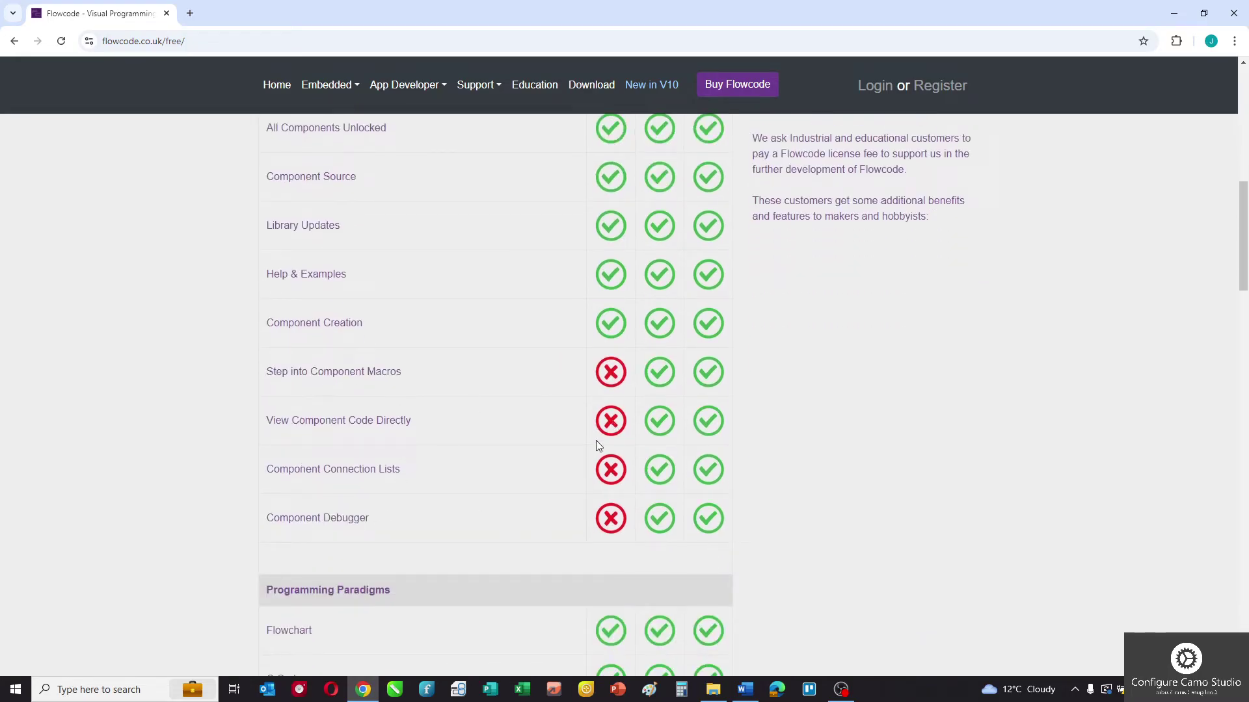
scroll(580, 448, down, 2)
scroll(581, 449, down, 2)
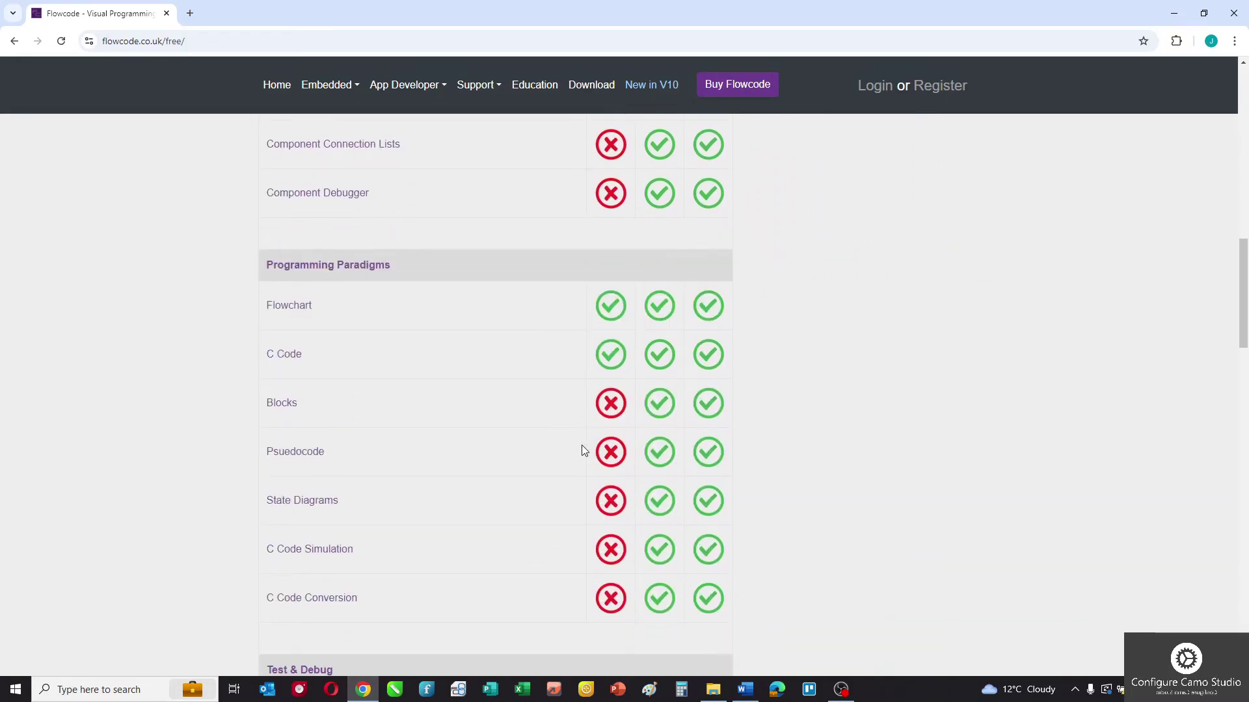
scroll(582, 450, down, 4)
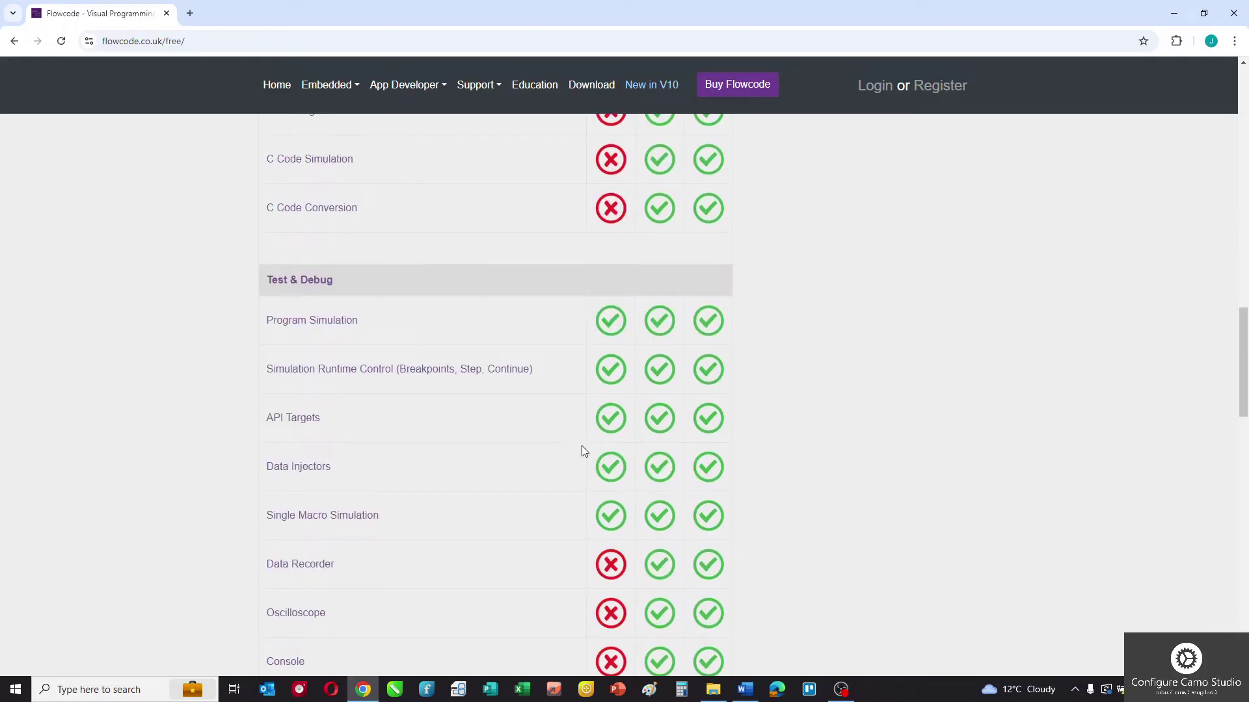
scroll(693, 432, up, 5)
scroll(702, 441, up, 2)
scroll(703, 441, up, 5)
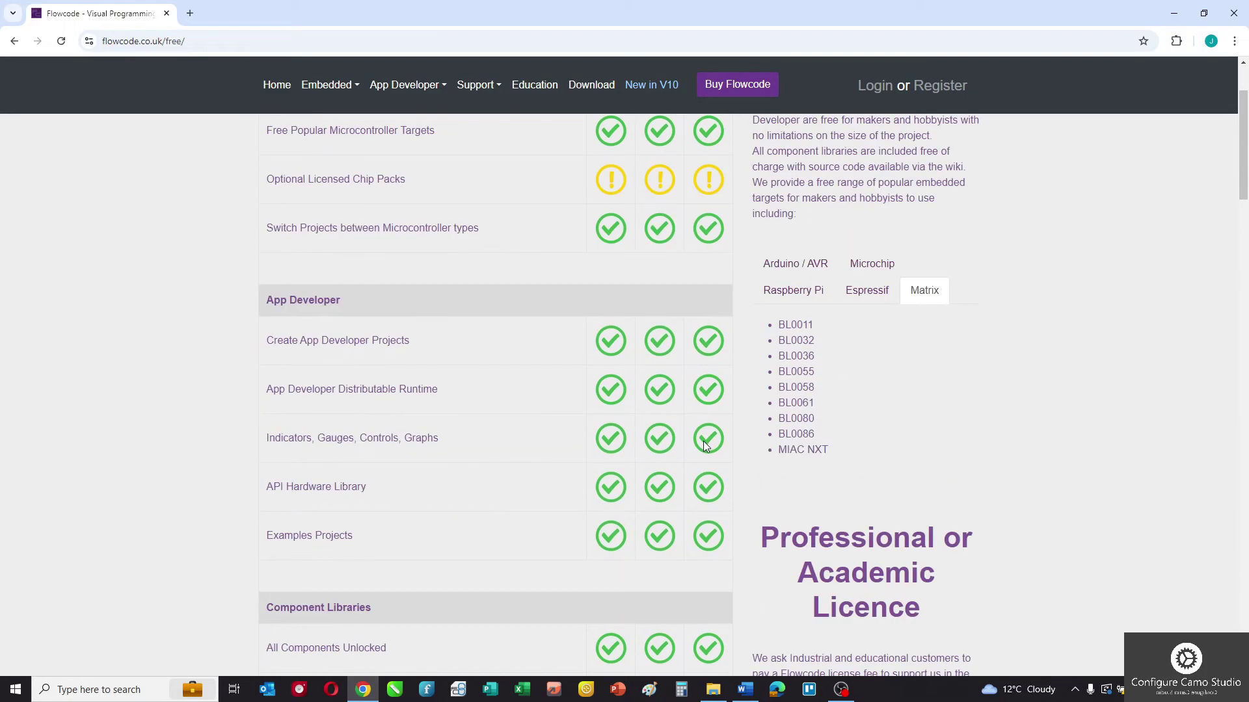
scroll(704, 441, up, 3)
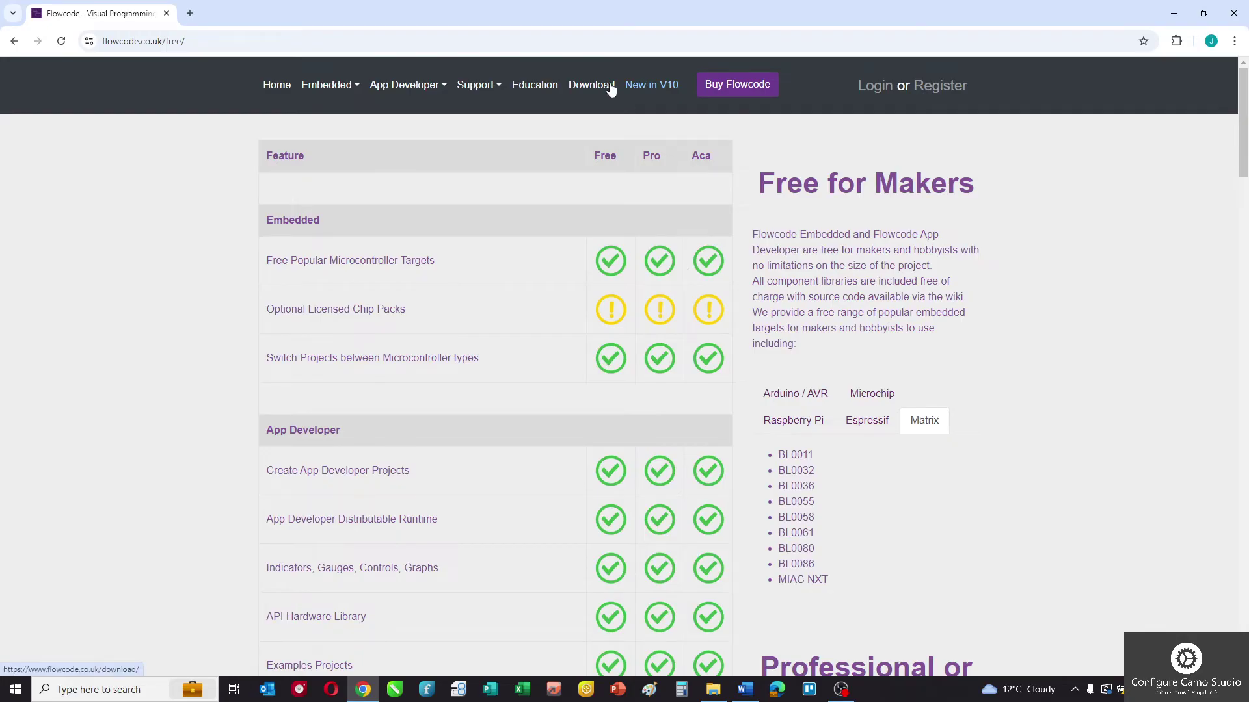
Step: From Download, glance at the account registration page, then return and submit the login form
click(592, 84)
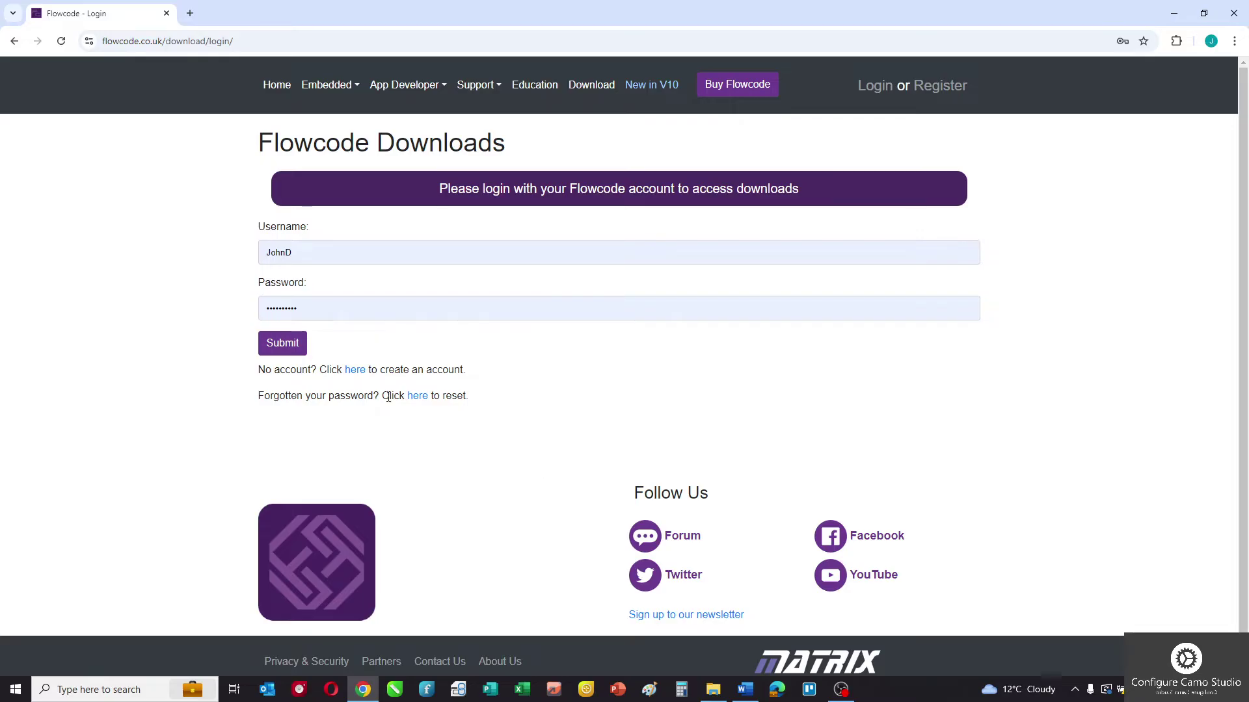
click(354, 369)
scroll(366, 491, down, 3)
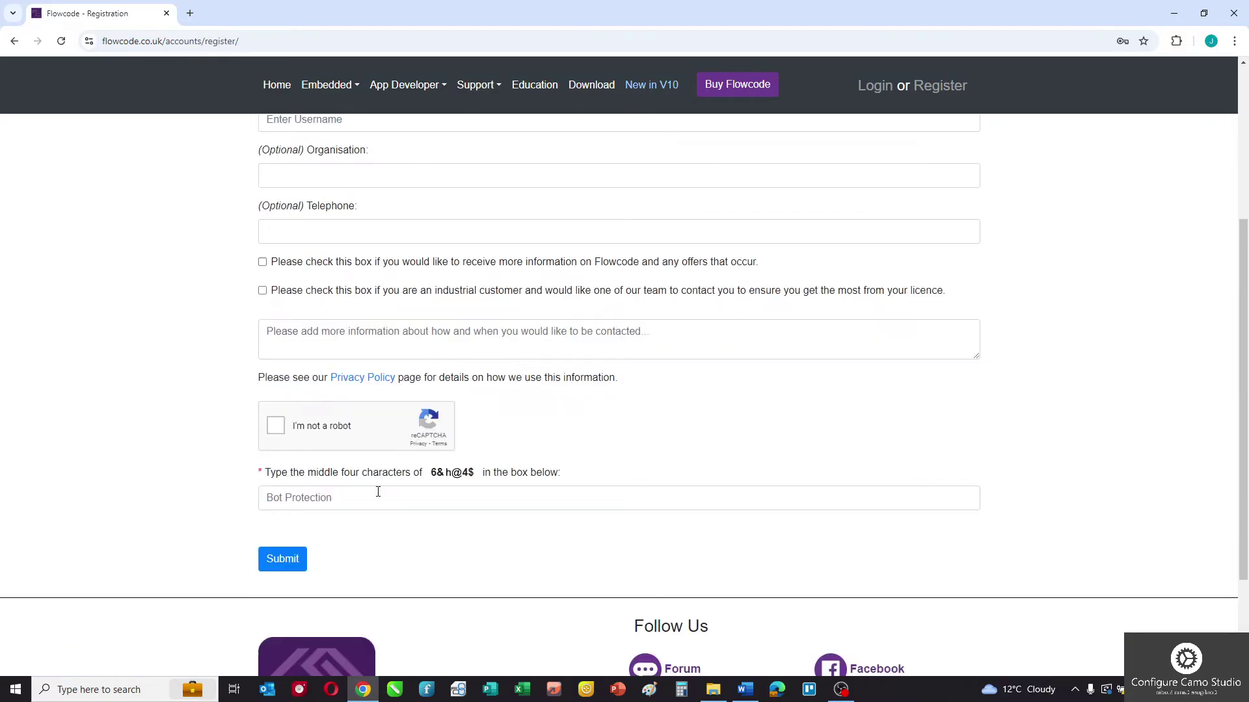
scroll(365, 490, down, 1)
click(14, 41)
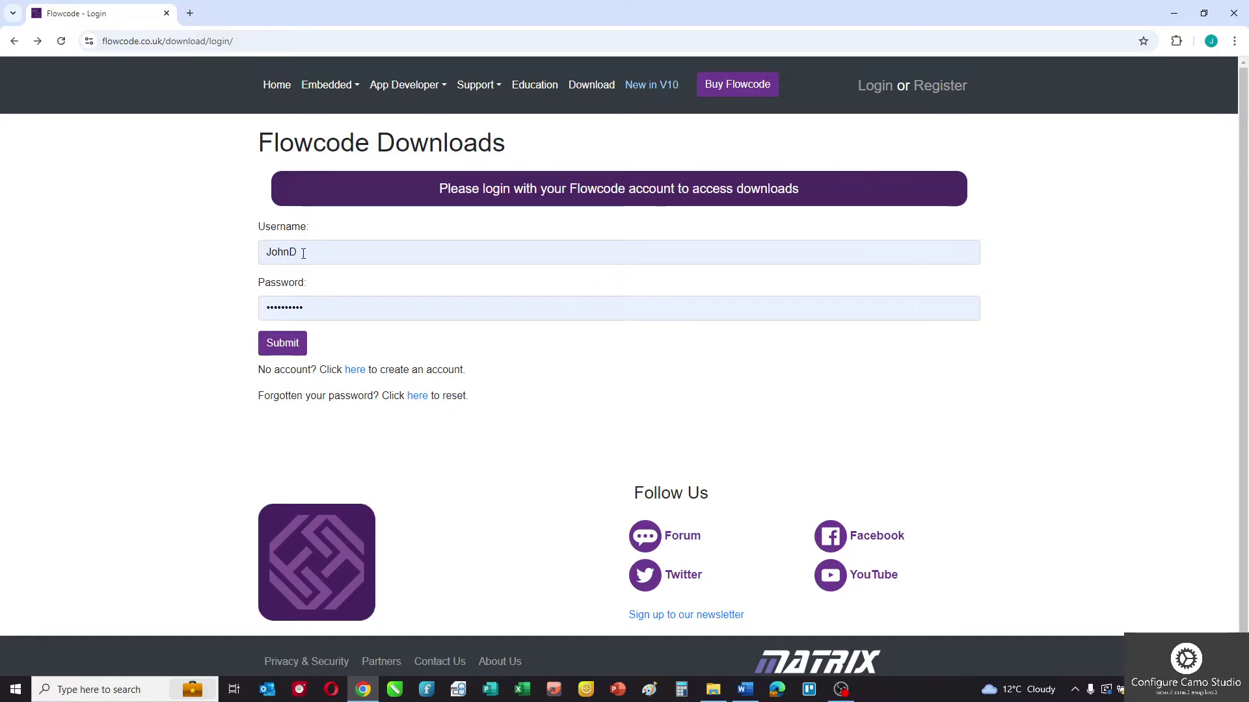
click(282, 342)
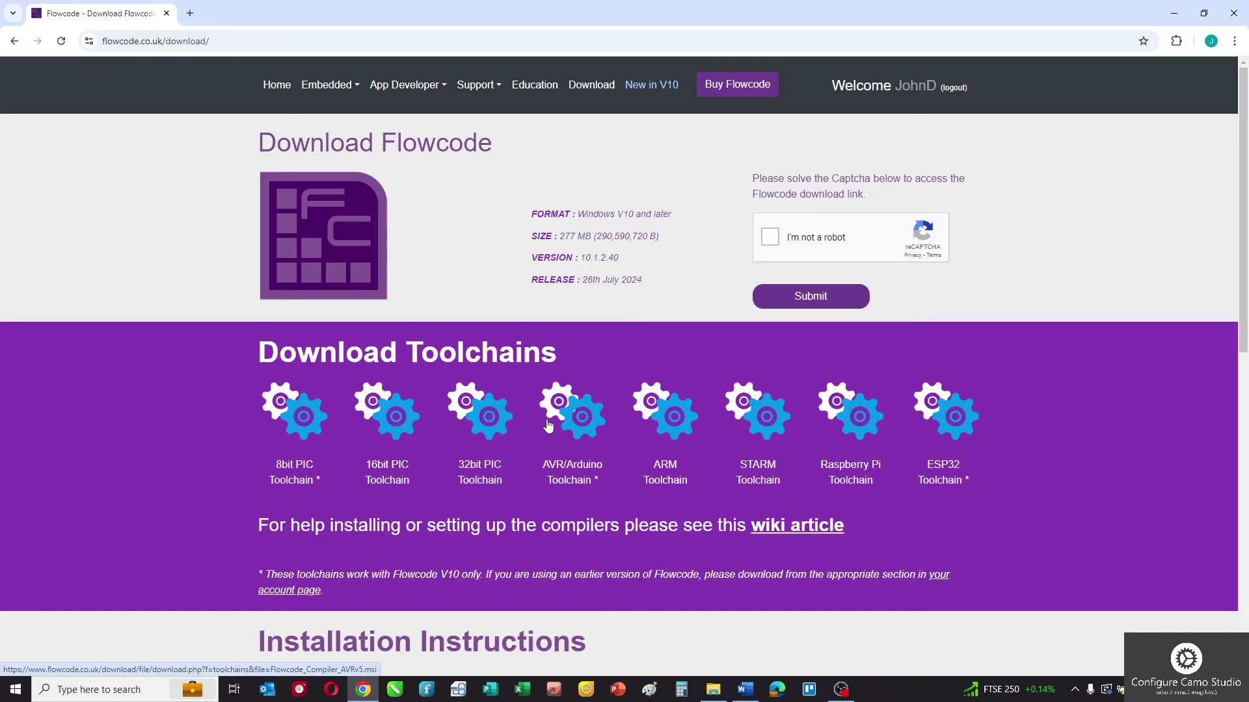
scroll(547, 421, down, 3)
scroll(546, 422, down, 3)
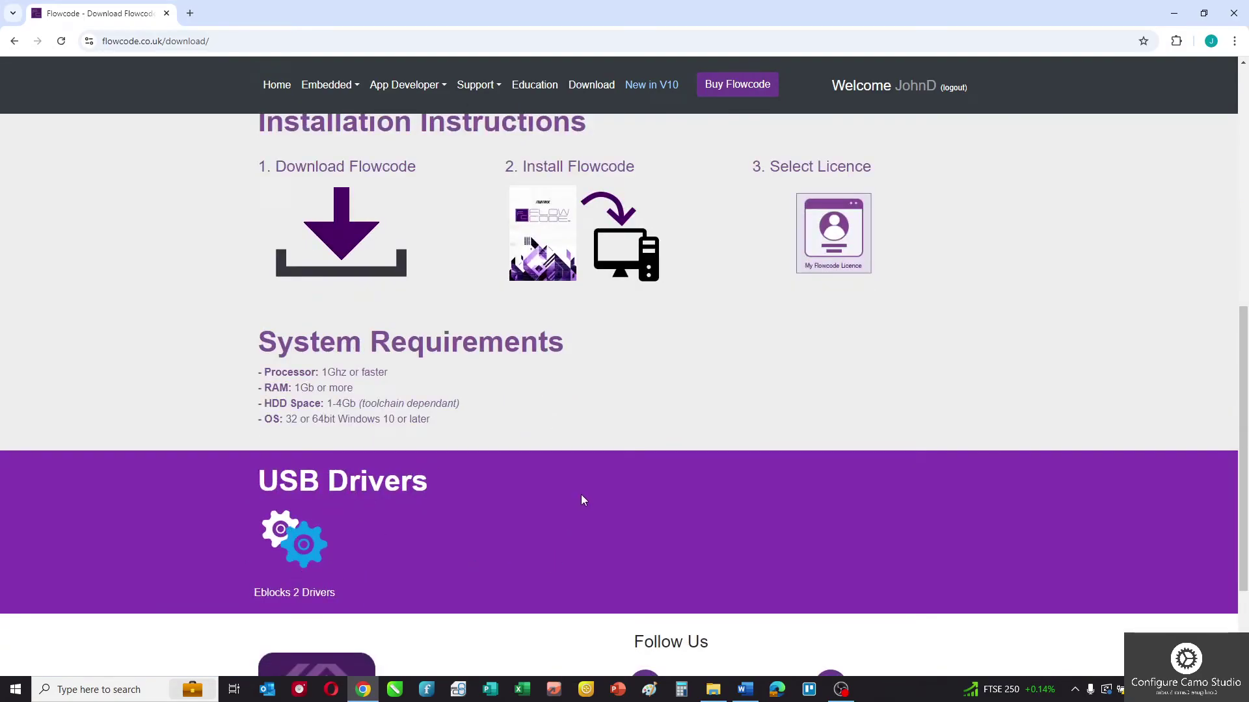
Step: Go to Buy Flowcode from the navigation bar
click(738, 84)
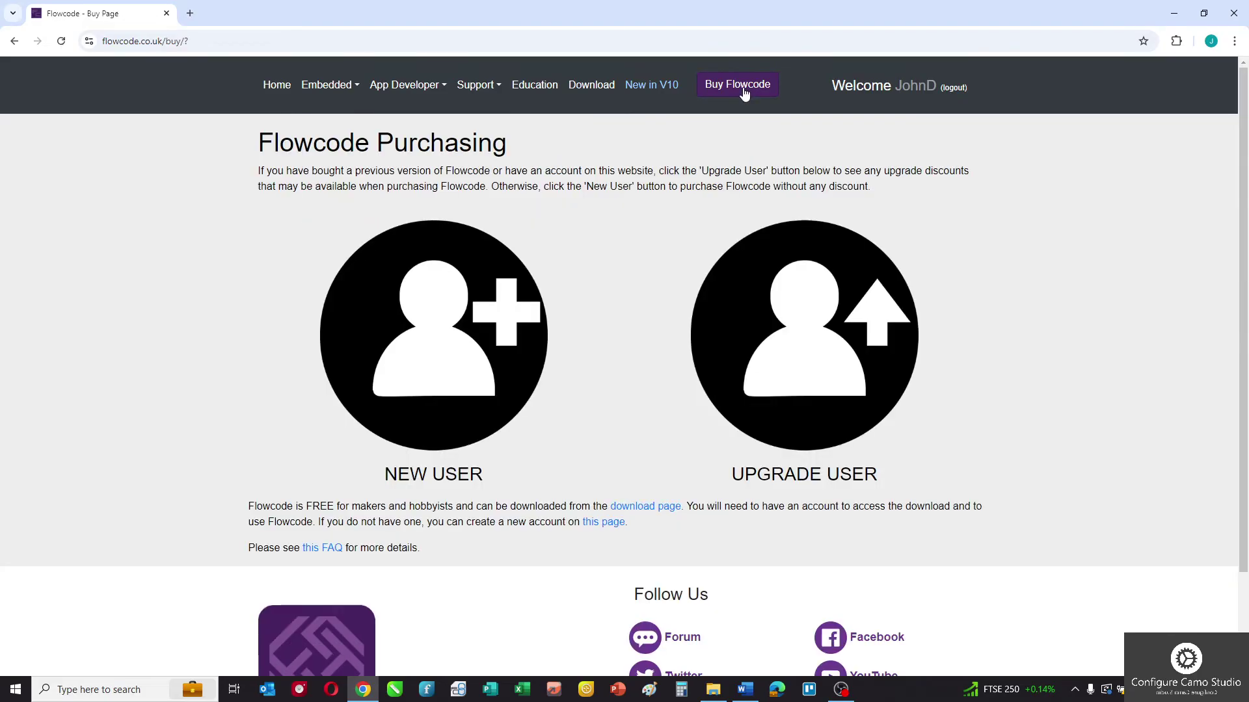
Step: Choose NEW USER on the Flowcode Purchasing page
click(482, 320)
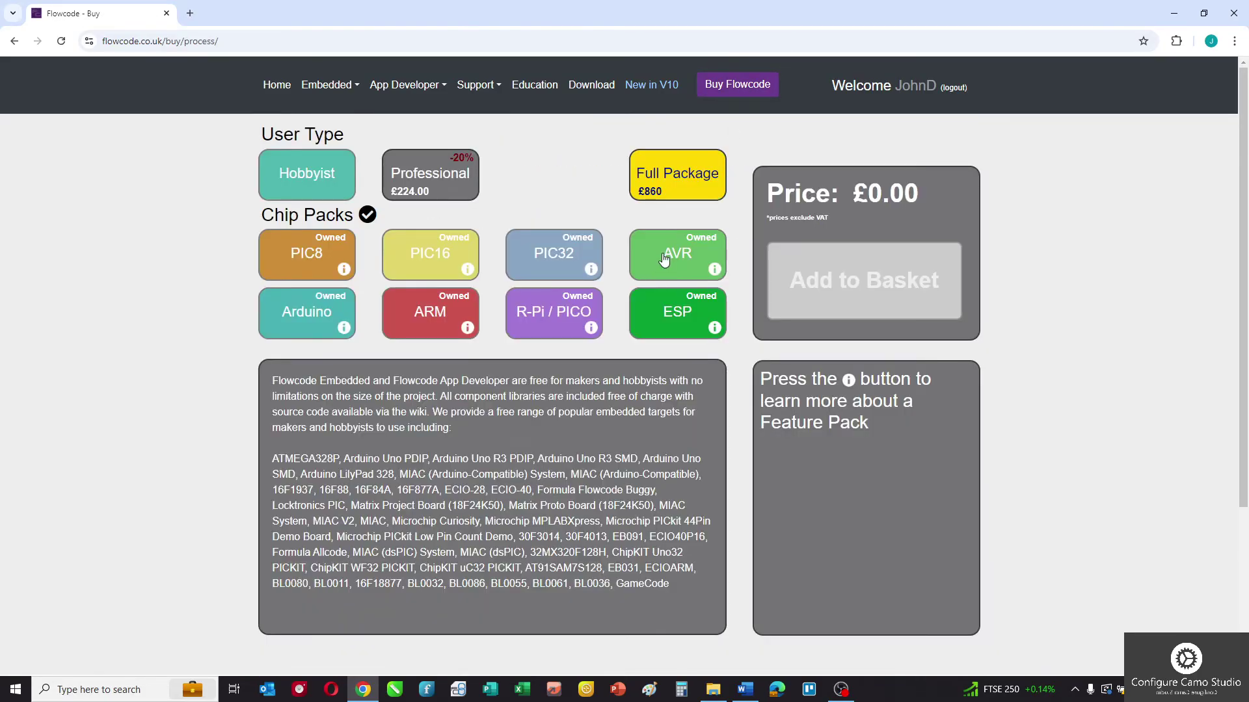